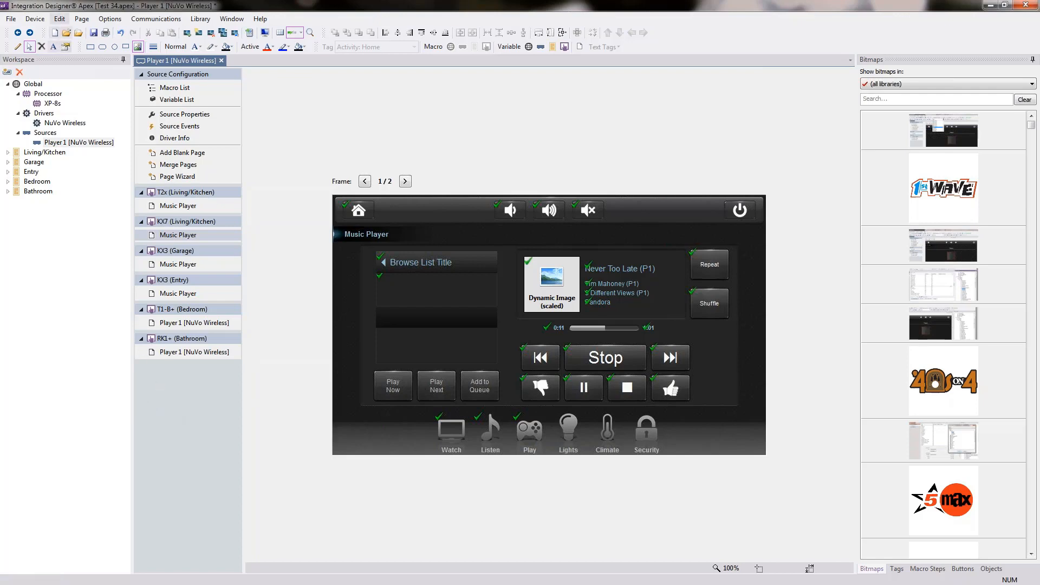
Consult the workbook's system diagram, start adding a workspace item in Integration Designer, and select the RTI AD-64 zone driver
{"action": "key", "text": "alt+Tab"}
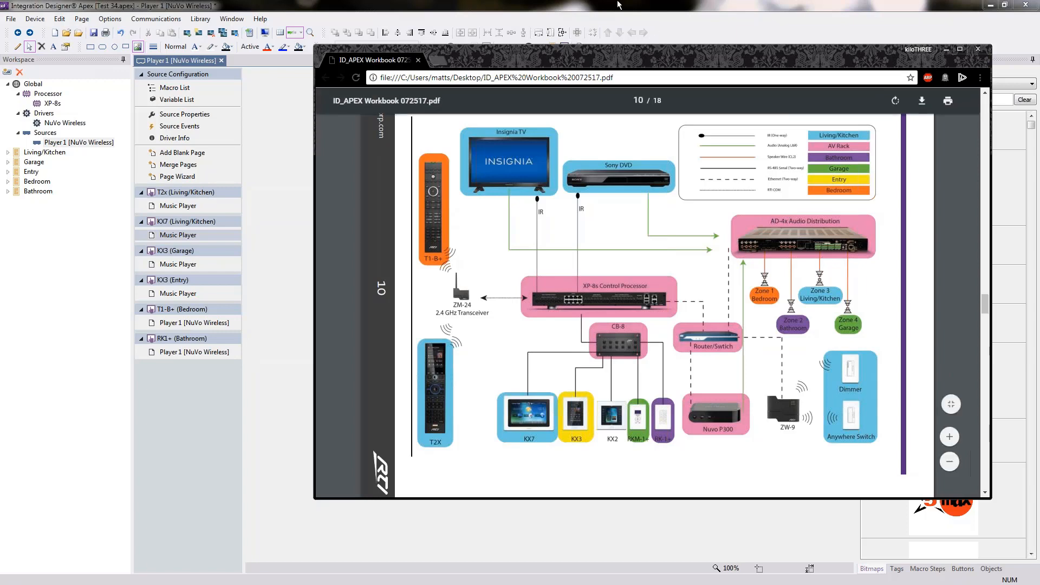
{"action": "left_click", "coordinate": [537, 3]}
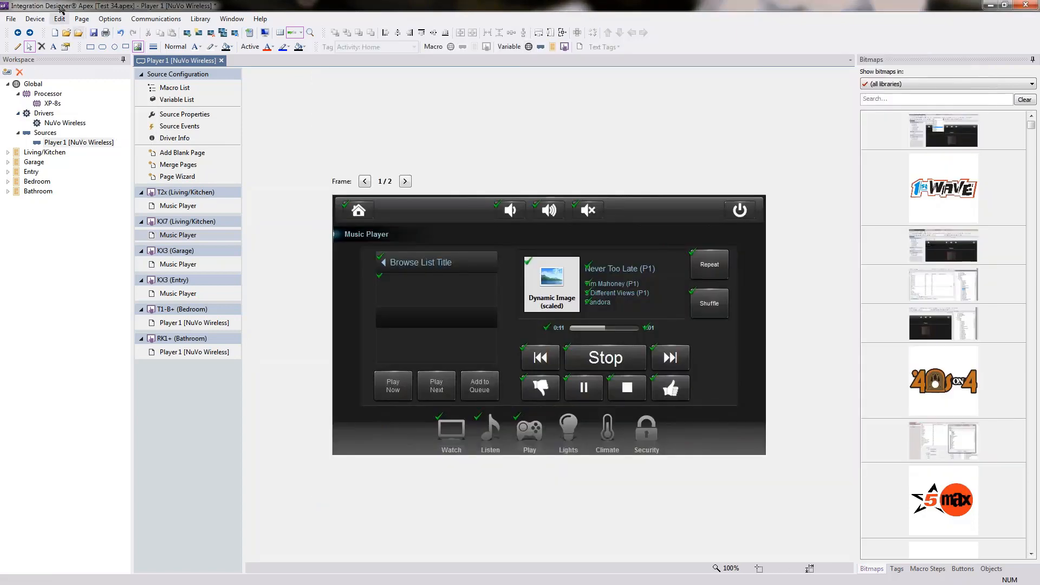
{"action": "left_click", "coordinate": [34, 19]}
{"action": "left_click", "coordinate": [43, 31]}
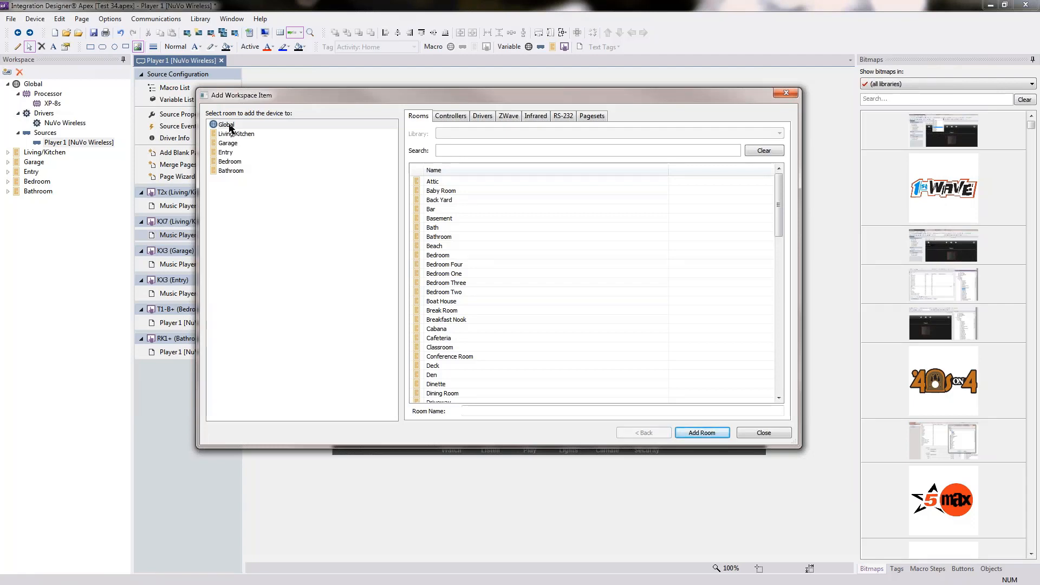
{"action": "left_click", "coordinate": [481, 118]}
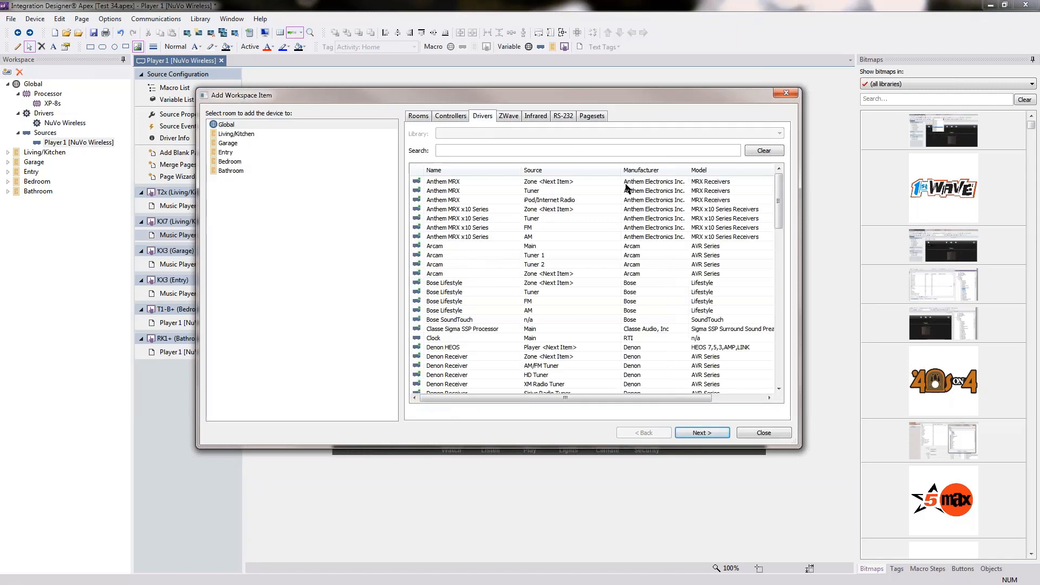
{"action": "left_click_drag", "start_coordinate": [782, 193], "coordinate": [774, 300]}
{"action": "left_click", "coordinate": [451, 320]}
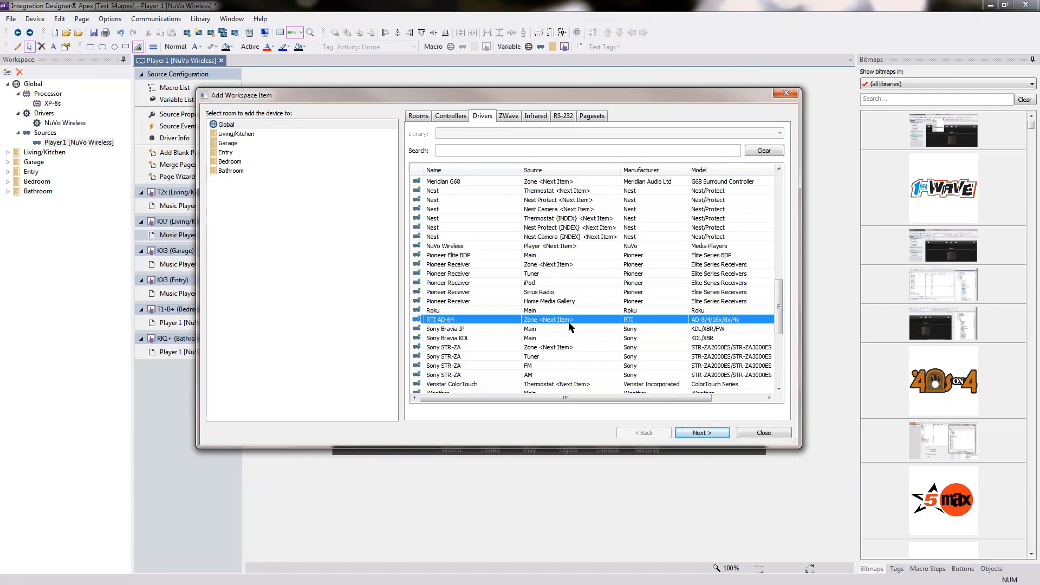
Check the workbook's zone assignments and add the RTI AD-64 zone to the Bedroom as a new driver instance, continuing with another device
{"action": "key", "text": "alt+Tab"}
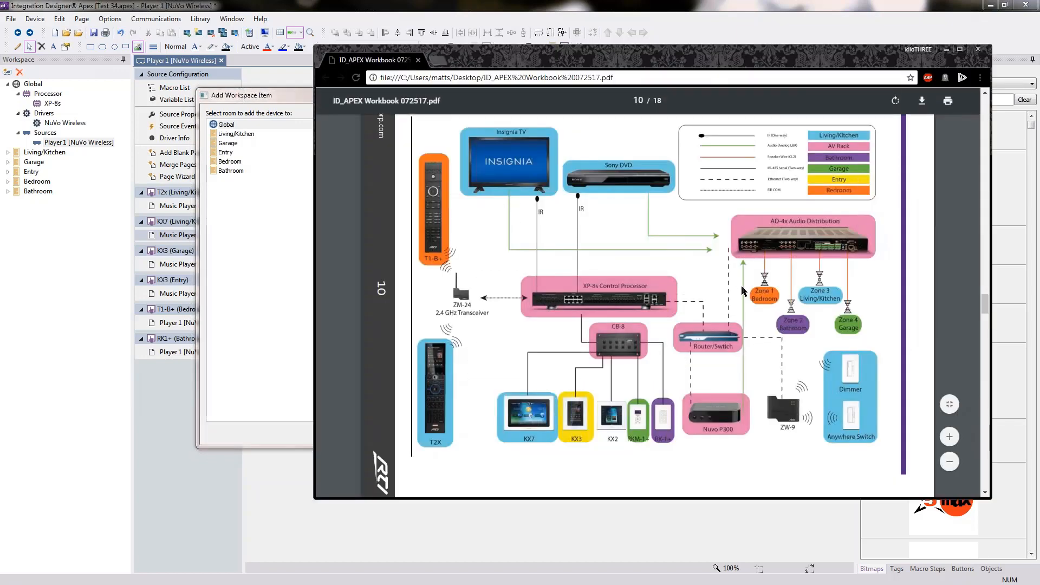
{"action": "left_click", "coordinate": [253, 75]}
{"action": "left_click", "coordinate": [225, 162]}
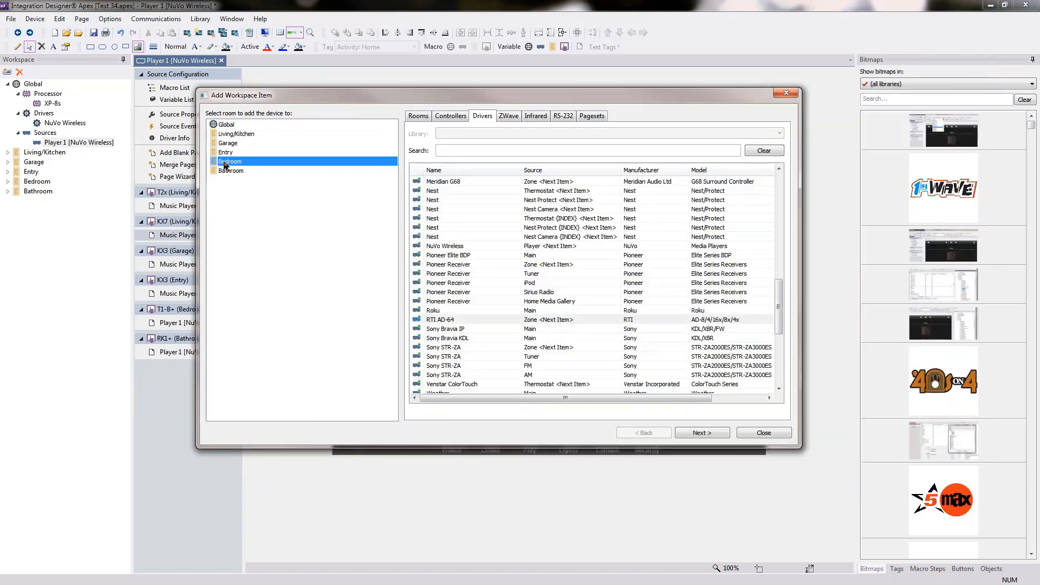
{"action": "left_click", "coordinate": [448, 319]}
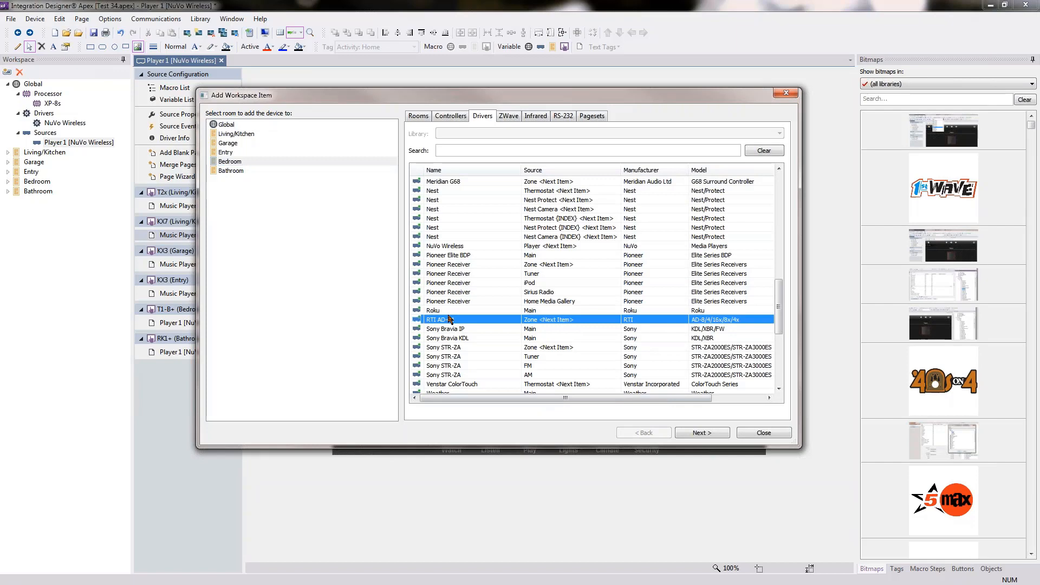
{"action": "left_click", "coordinate": [702, 433]}
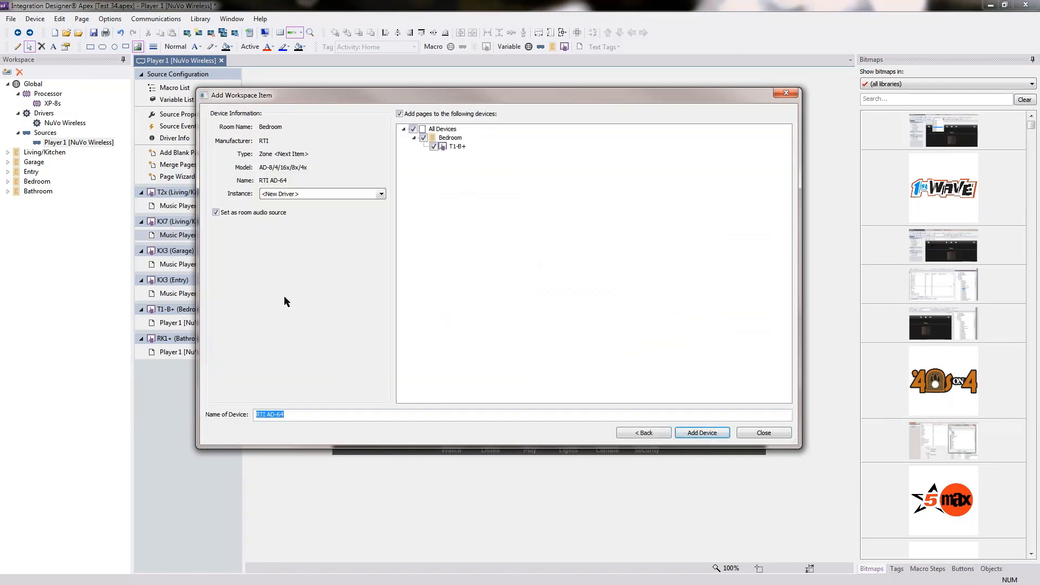
{"action": "left_click", "coordinate": [312, 194]}
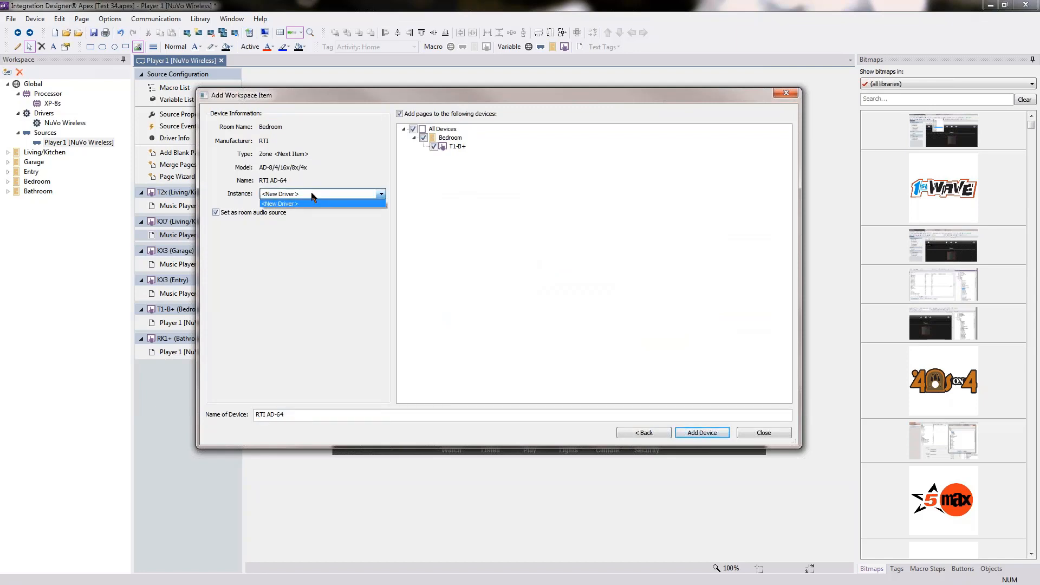
{"action": "left_click", "coordinate": [312, 194]}
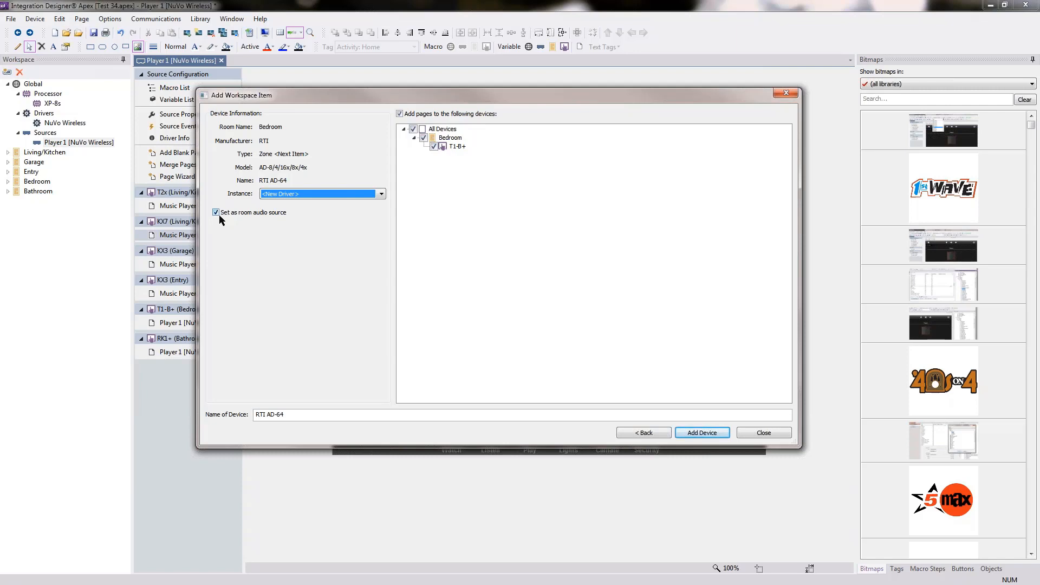
{"action": "left_click", "coordinate": [707, 433]}
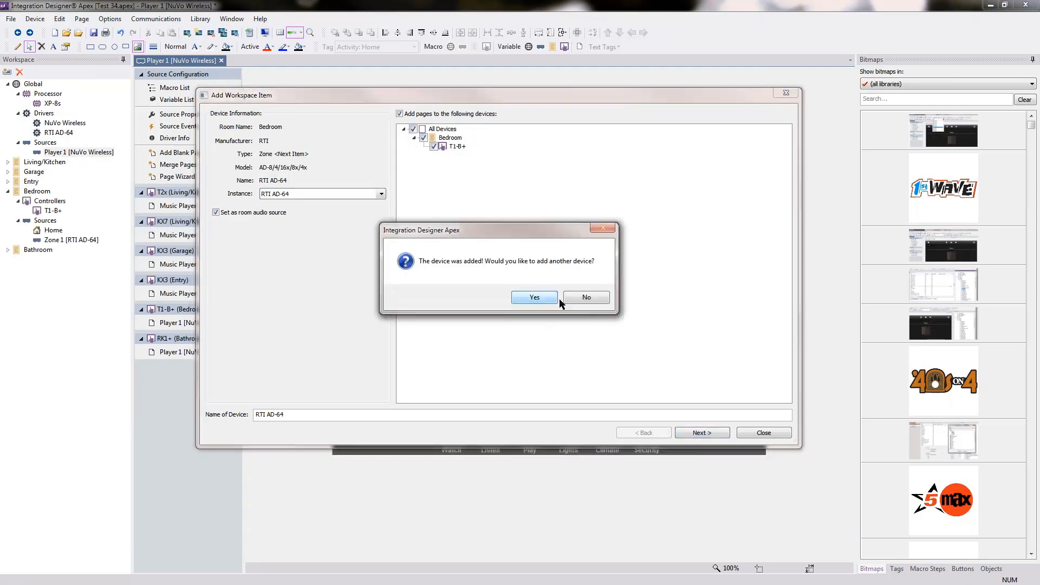
{"action": "left_click", "coordinate": [546, 299]}
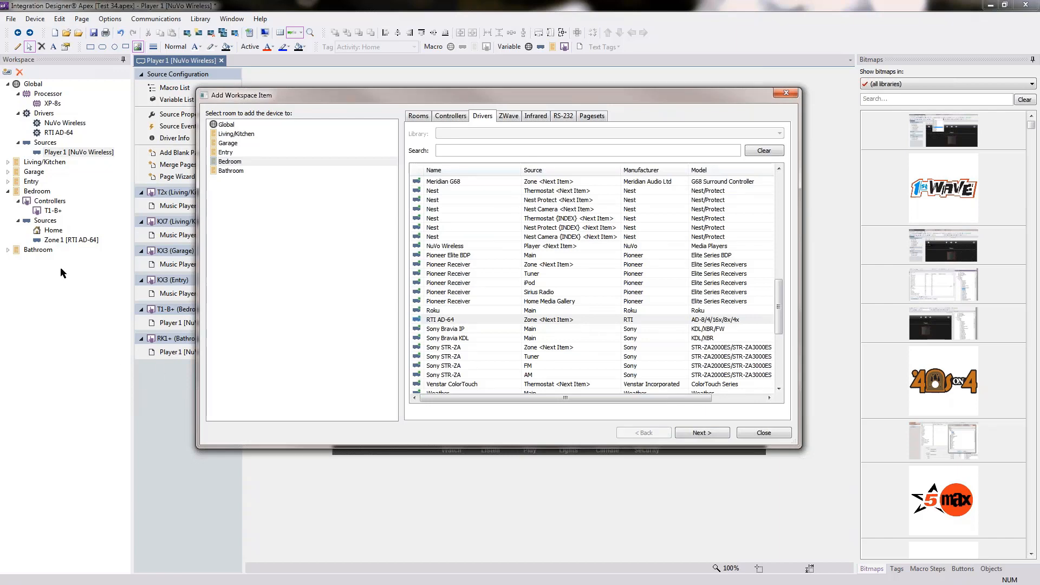
Add an RTI AD-64 zone to the Bathroom using the existing RTI AD-64 driver instance, and continue with another device
{"action": "left_click", "coordinate": [235, 171]}
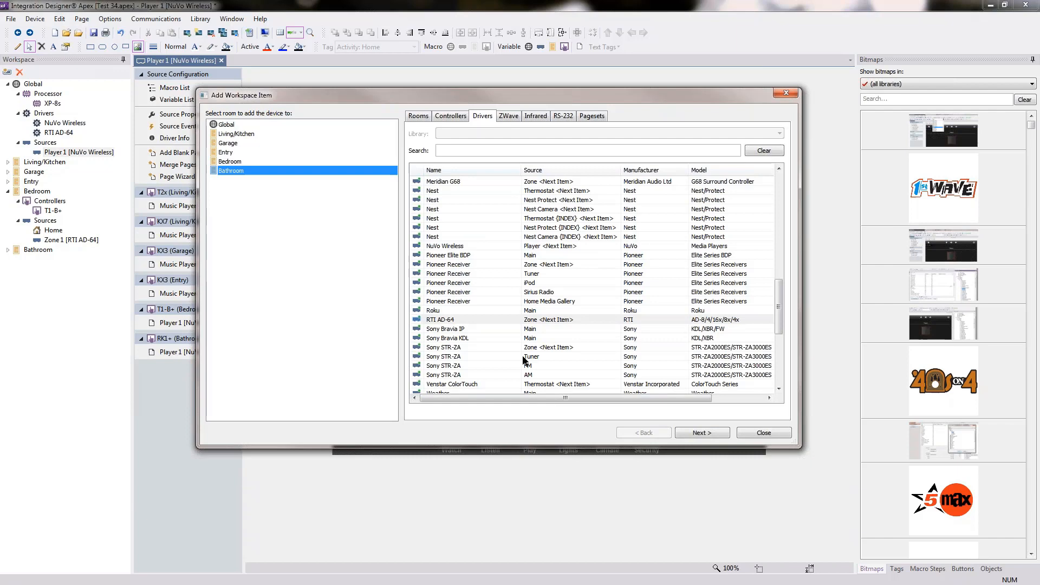
{"action": "left_click", "coordinate": [453, 320]}
{"action": "left_click", "coordinate": [714, 433]}
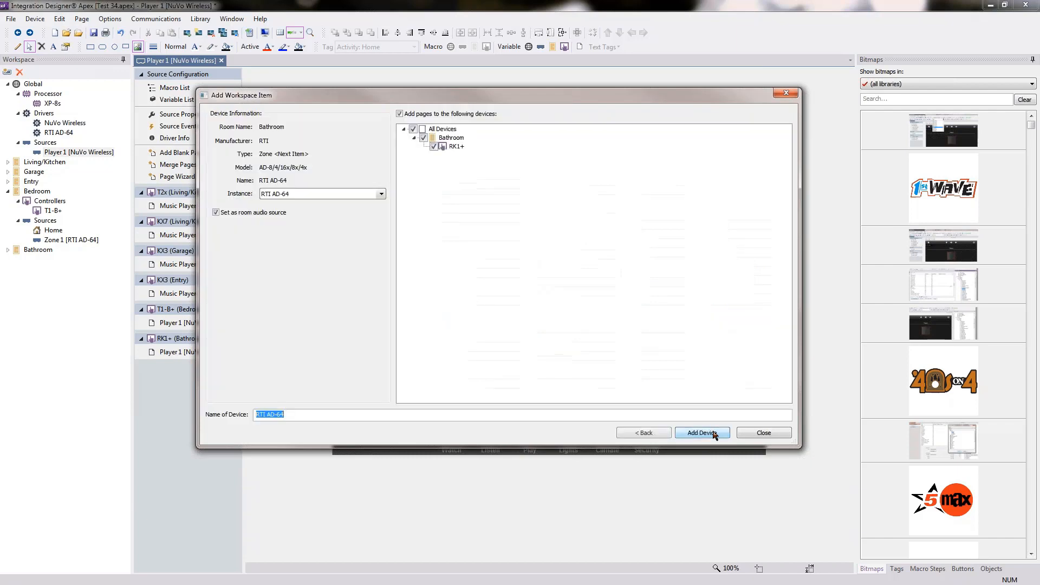
{"action": "left_click", "coordinate": [352, 195]}
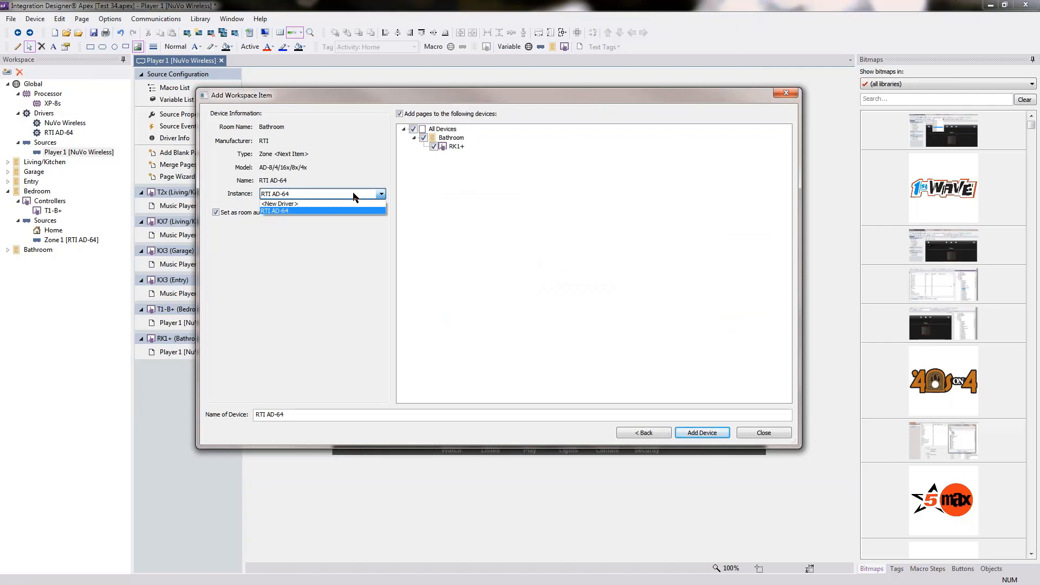
{"action": "left_click", "coordinate": [274, 211]}
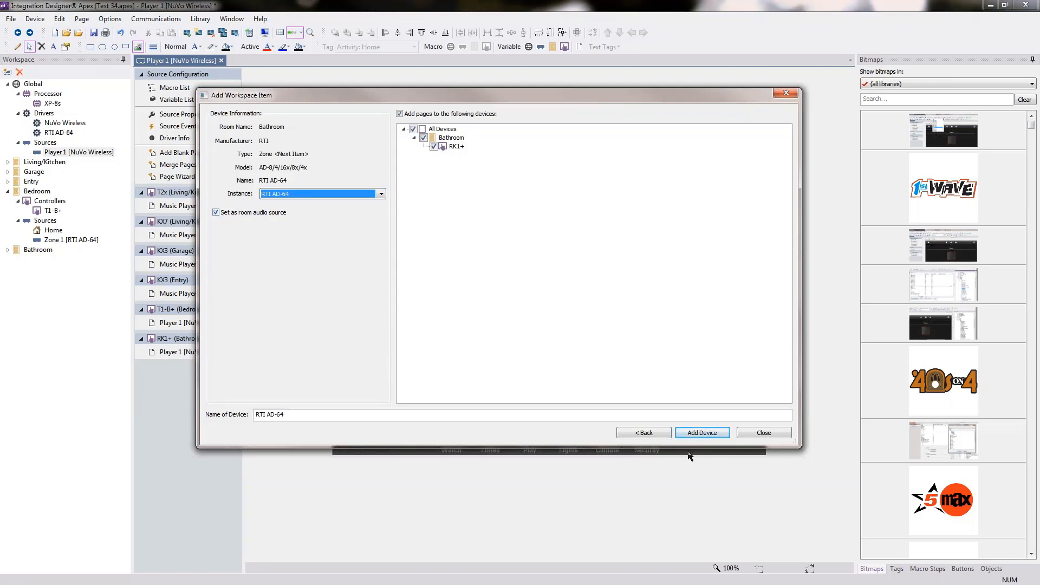
{"action": "left_click", "coordinate": [711, 436]}
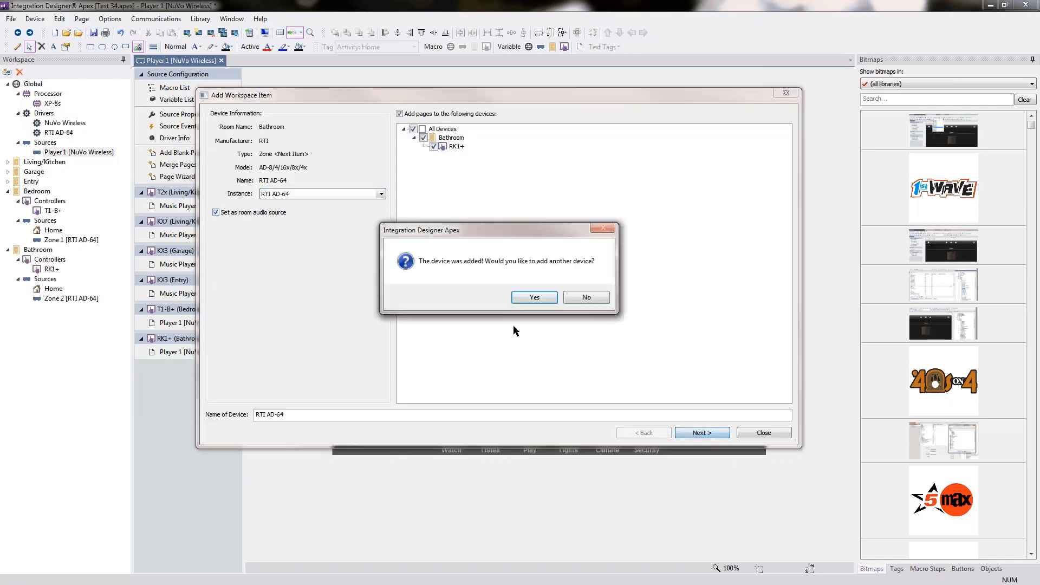
{"action": "left_click", "coordinate": [532, 299]}
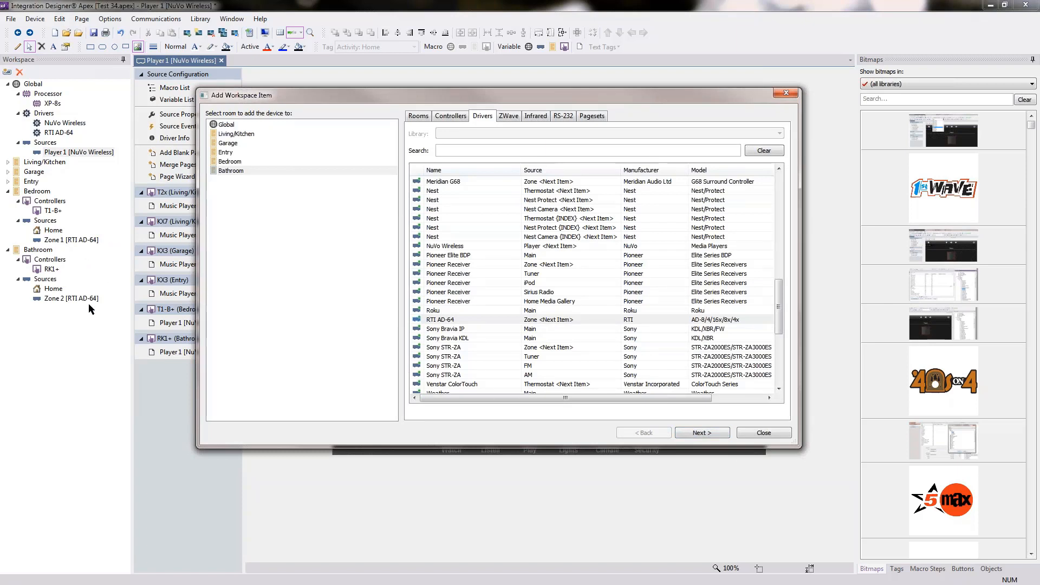
Add an RTI AD-64 zone to the Living/Kitchen on the existing driver instance, and continue with another device
{"action": "left_click", "coordinate": [251, 135]}
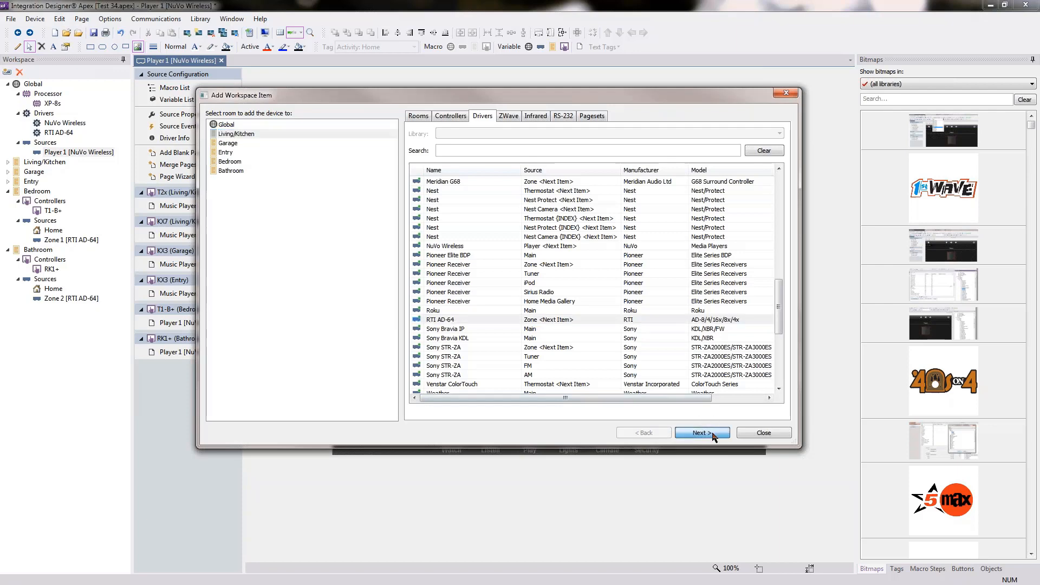
{"action": "left_click", "coordinate": [713, 437]}
{"action": "left_click", "coordinate": [709, 436]}
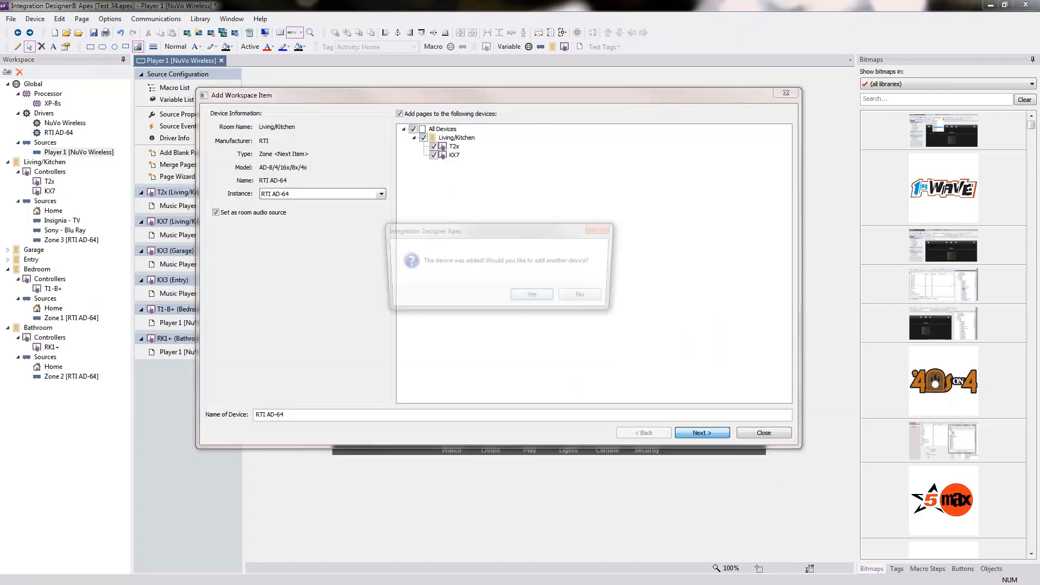
{"action": "left_click", "coordinate": [536, 296]}
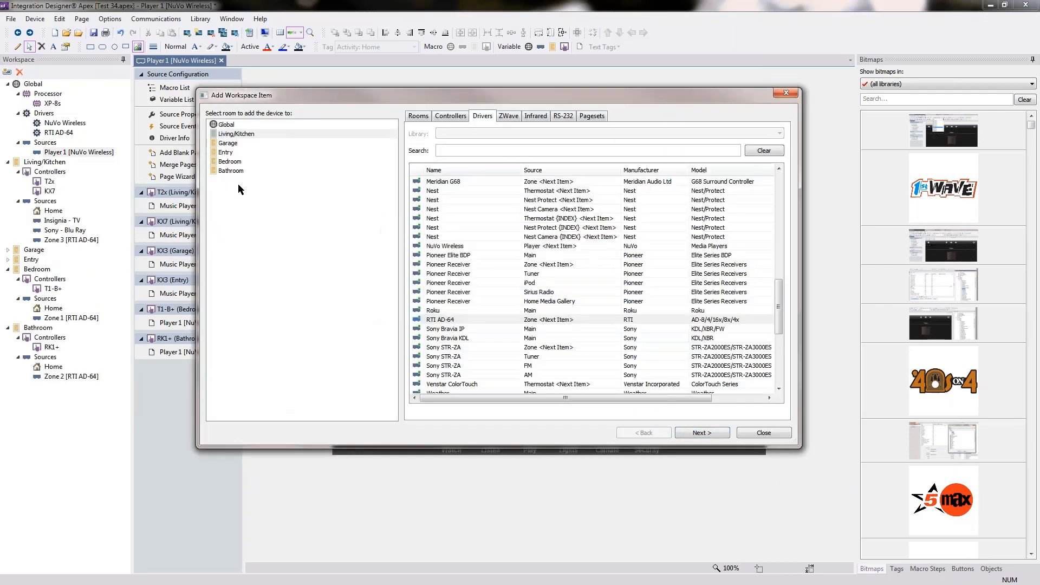
Add an RTI AD-64 zone to the Garage on the existing driver instance and finish adding devices
{"action": "left_click", "coordinate": [228, 143]}
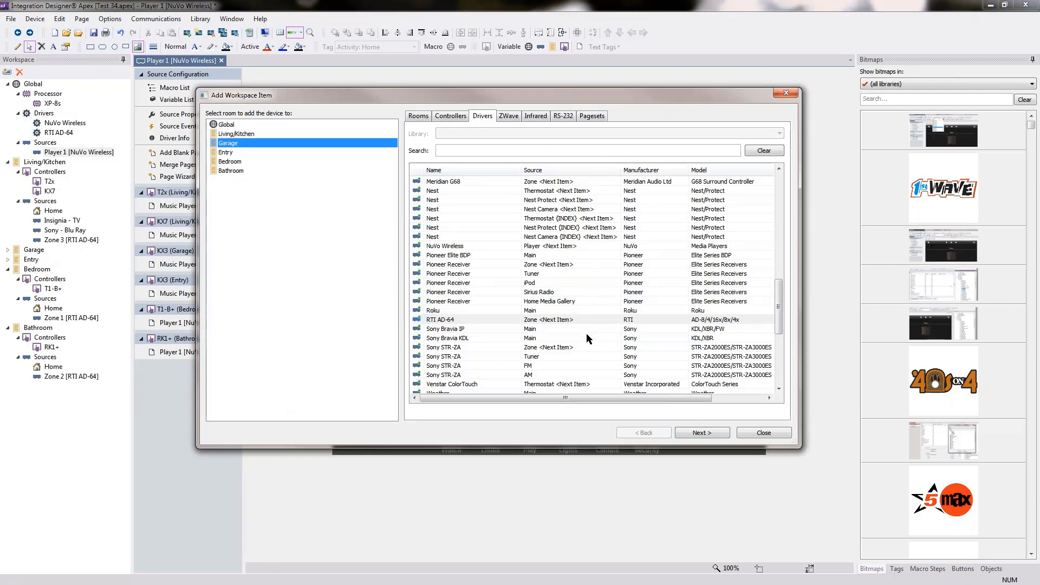
{"action": "left_click", "coordinate": [544, 324]}
{"action": "left_click", "coordinate": [707, 432]}
{"action": "left_click", "coordinate": [687, 432]}
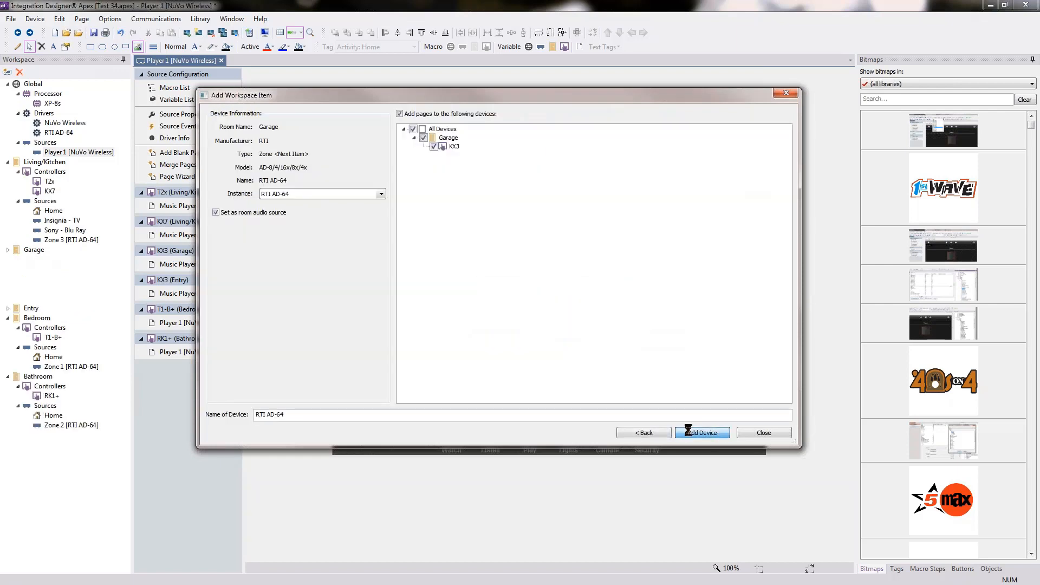
{"action": "left_click", "coordinate": [590, 298]}
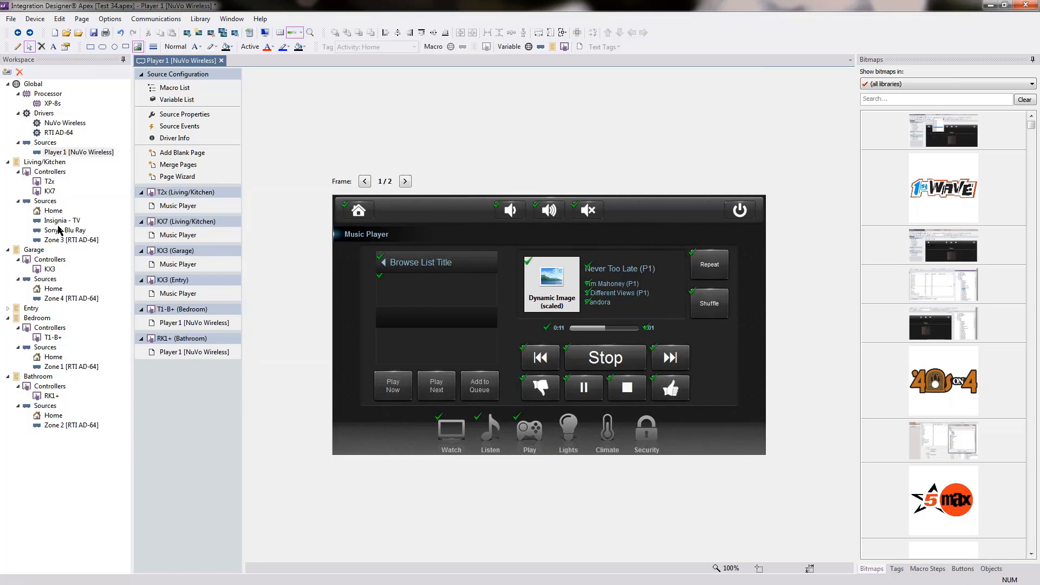
View the room macro behind the Volume Up button on the Living/Kitchen KX7 Home - Watch page
{"action": "left_click", "coordinate": [50, 132]}
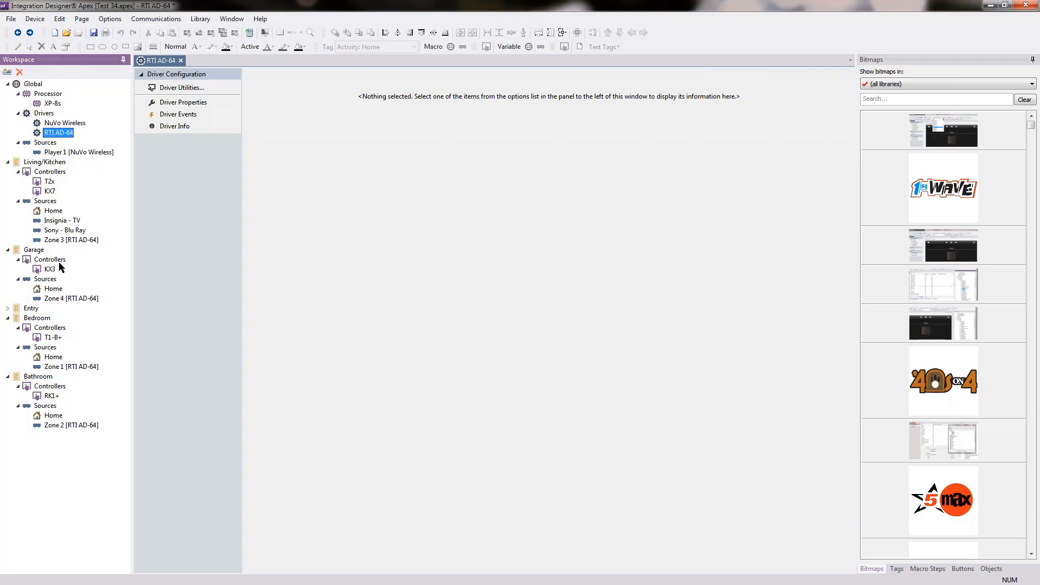
{"action": "left_click", "coordinate": [52, 211]}
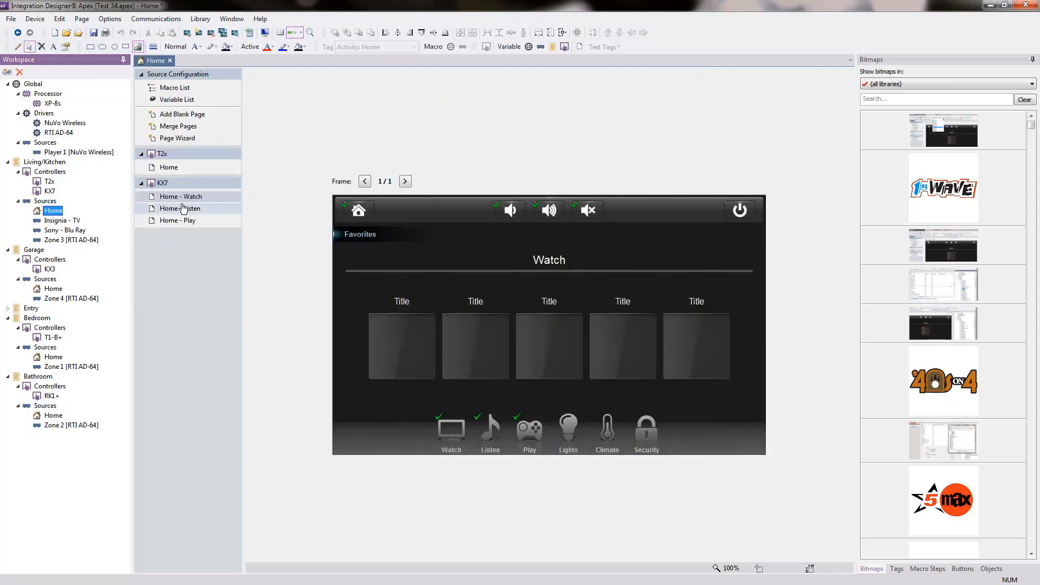
{"action": "left_click", "coordinate": [551, 215]}
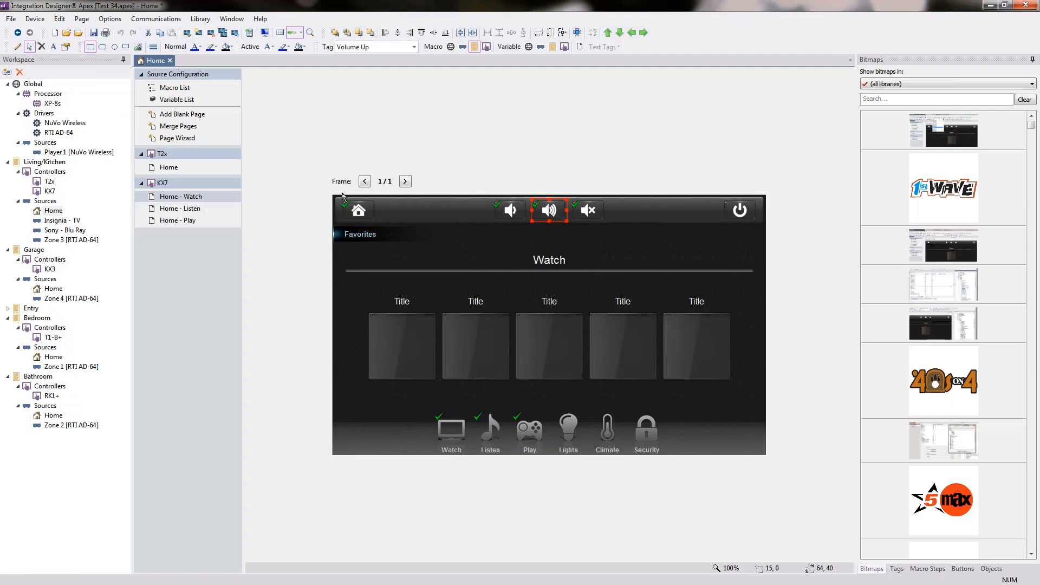
{"action": "left_click", "coordinate": [475, 48]}
{"action": "left_click", "coordinate": [474, 47]}
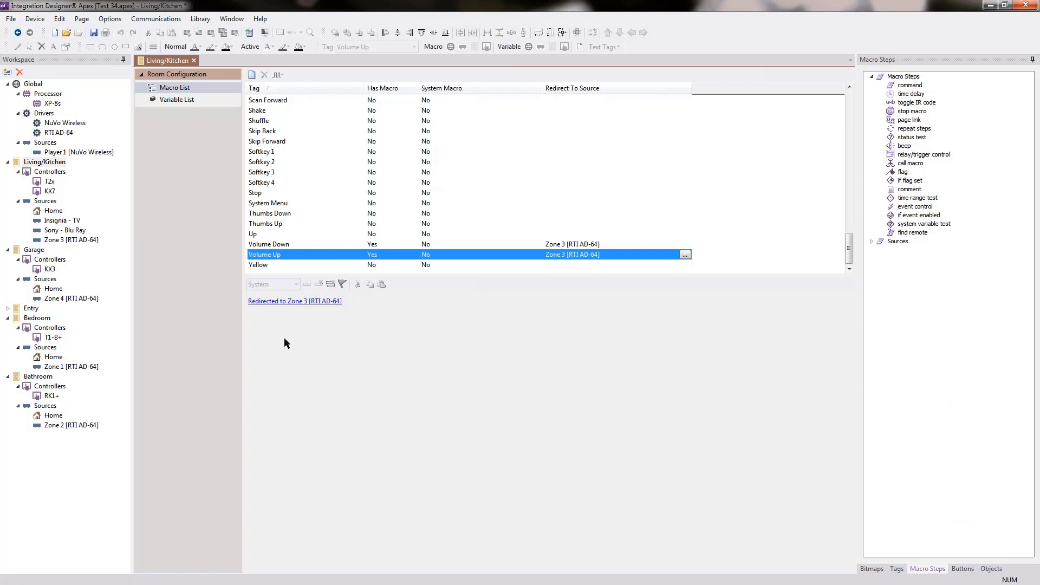
Review the macro type priority chart in the workbook and follow the Volume Up redirect to its Zone 3 source macro
{"action": "key", "text": "alt+Tab"}
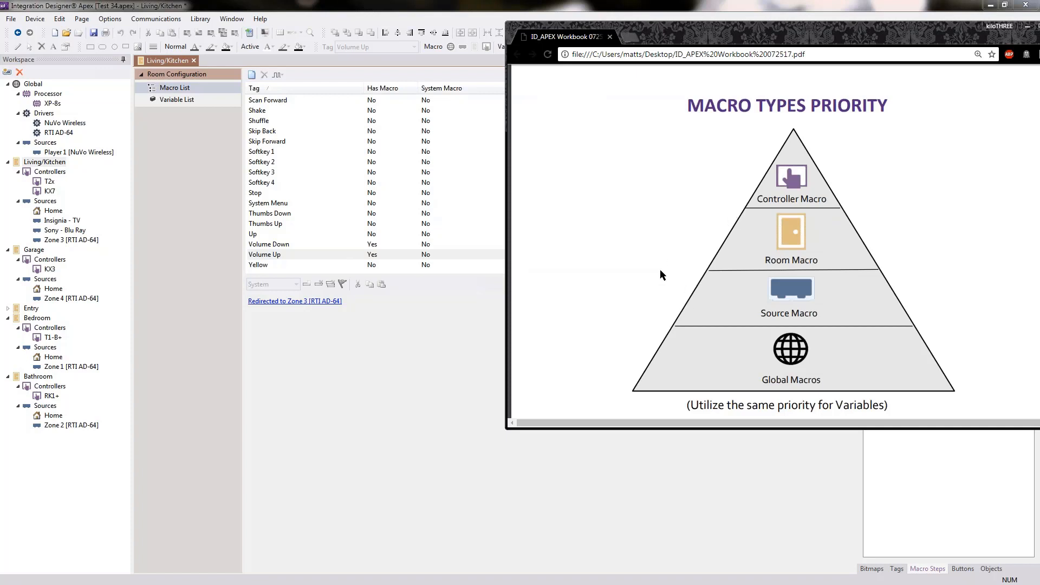
{"action": "left_click", "coordinate": [473, 4]}
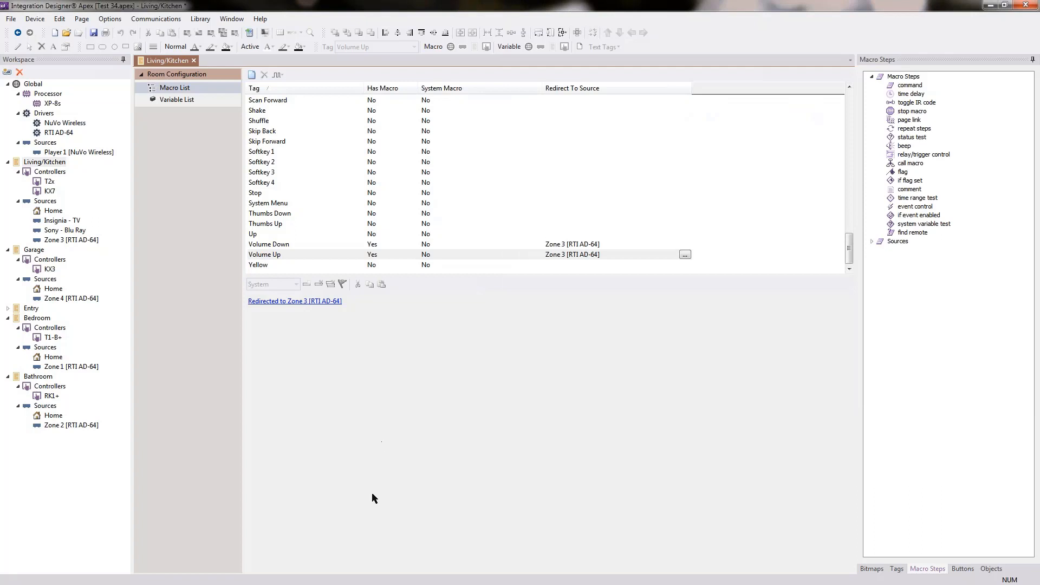
{"action": "left_click", "coordinate": [286, 306]}
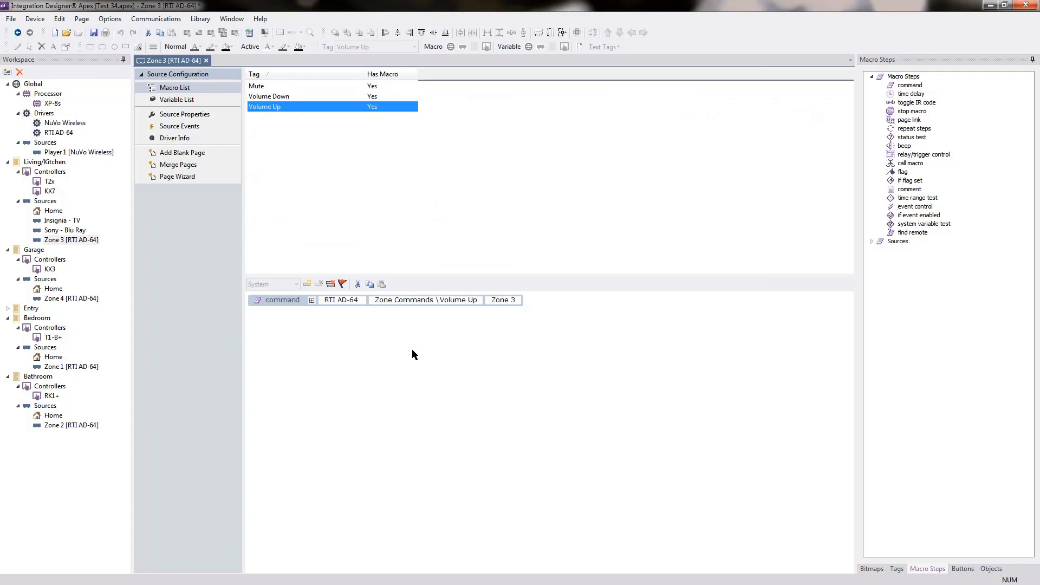
Return to the Living/Kitchen Home - Watch page and view the room macro behind its Volume Down button
{"action": "key", "text": "alt+Left"}
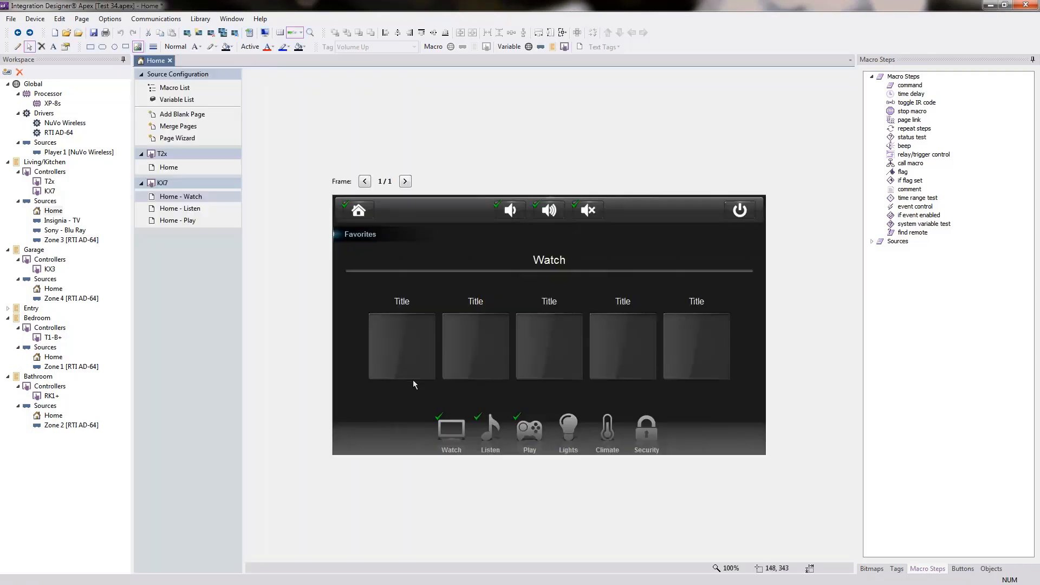
{"action": "left_click", "coordinate": [510, 213]}
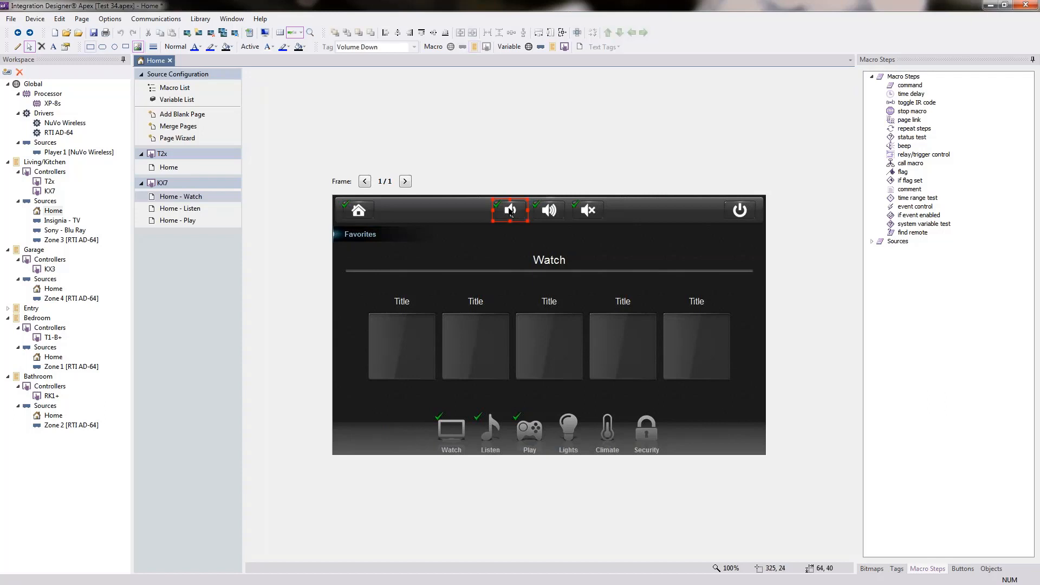
{"action": "left_click", "coordinate": [474, 47]}
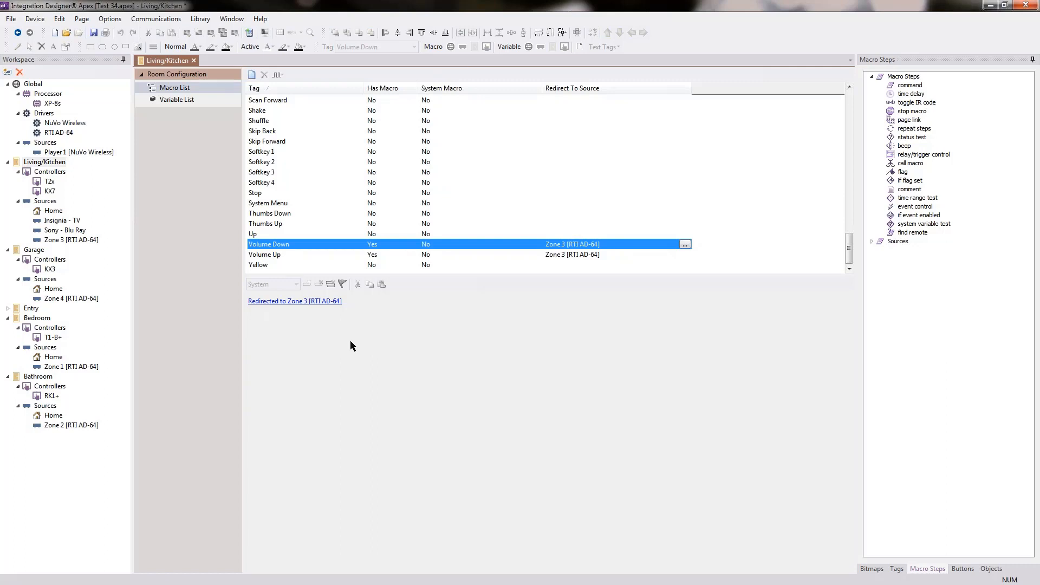
Follow the Volume Down redirect to its Zone 3 source macro and open the room macro behind the KX7 Home - Watch page's Volume Up button
{"action": "left_click", "coordinate": [295, 302]}
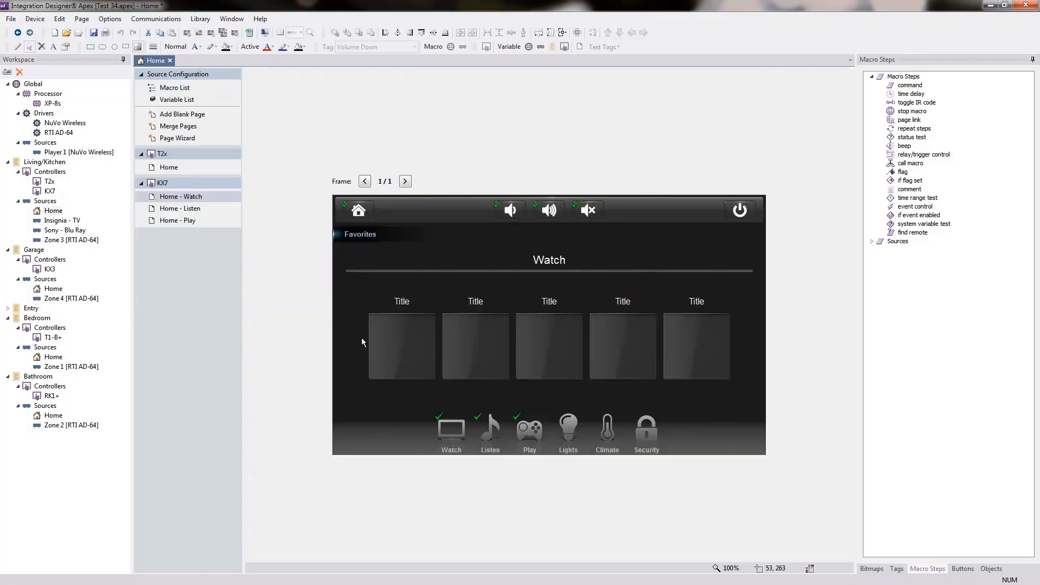
{"action": "left_click", "coordinate": [549, 210]}
{"action": "left_click", "coordinate": [481, 49]}
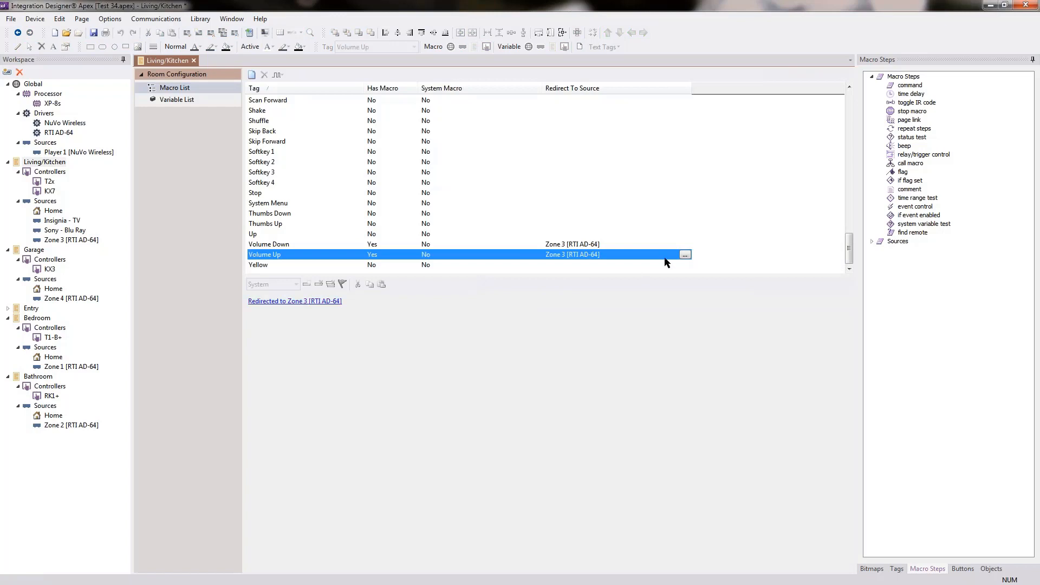
Remove the redirect from the Living/Kitchen Volume Up room macro by setting its source device to <None>
{"action": "left_click", "coordinate": [685, 254]}
{"action": "left_click", "coordinate": [594, 291]}
{"action": "left_click", "coordinate": [514, 302]}
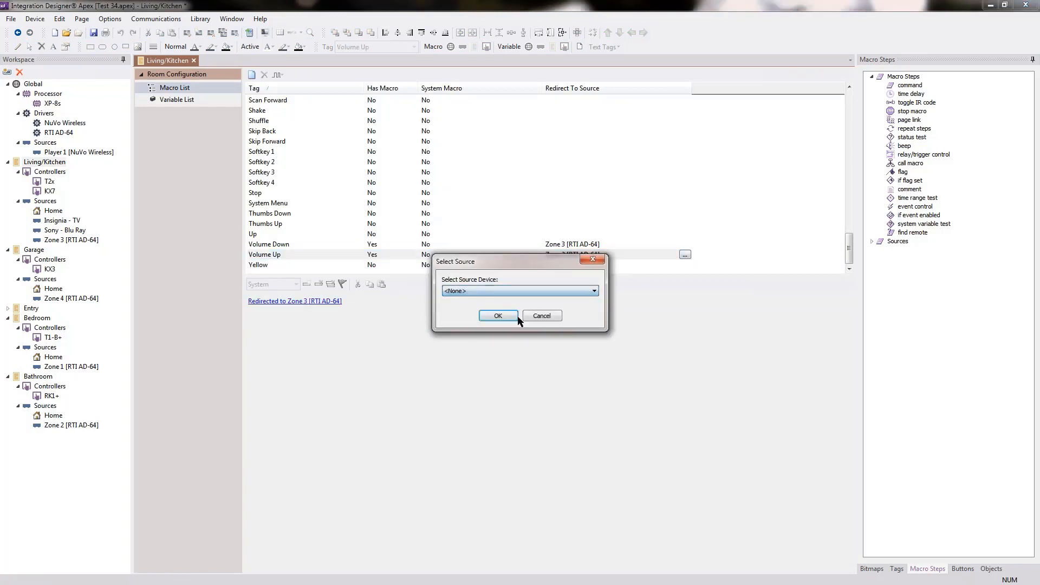
{"action": "left_click", "coordinate": [497, 317]}
Add the RTI AD-64 zone command Volume Up to the Living/Kitchen Volume Up room macro and set its zone to Zone 3
{"action": "left_click", "coordinate": [871, 242]}
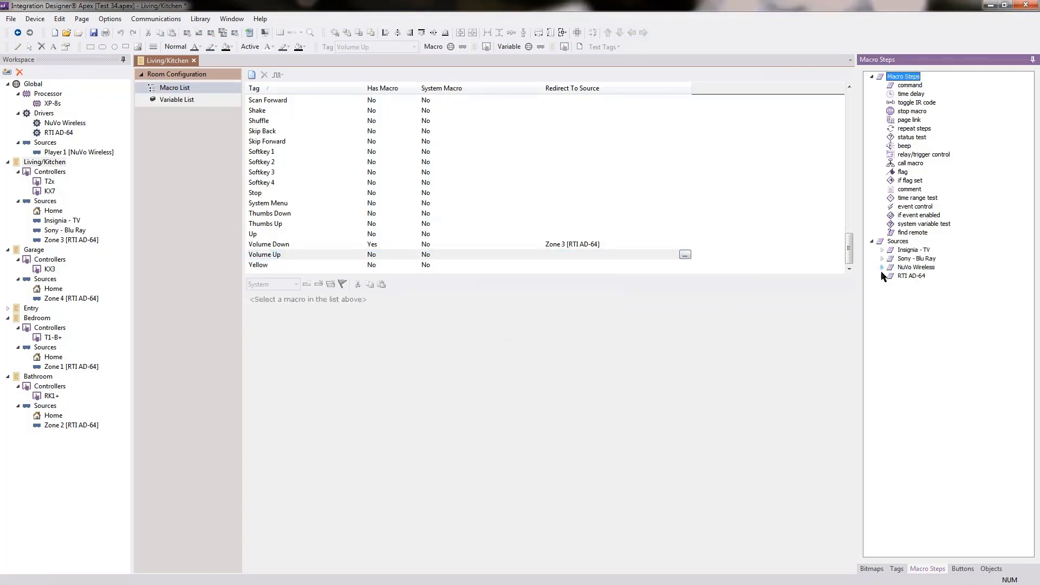
{"action": "left_click", "coordinate": [882, 276]}
{"action": "left_click", "coordinate": [892, 293]}
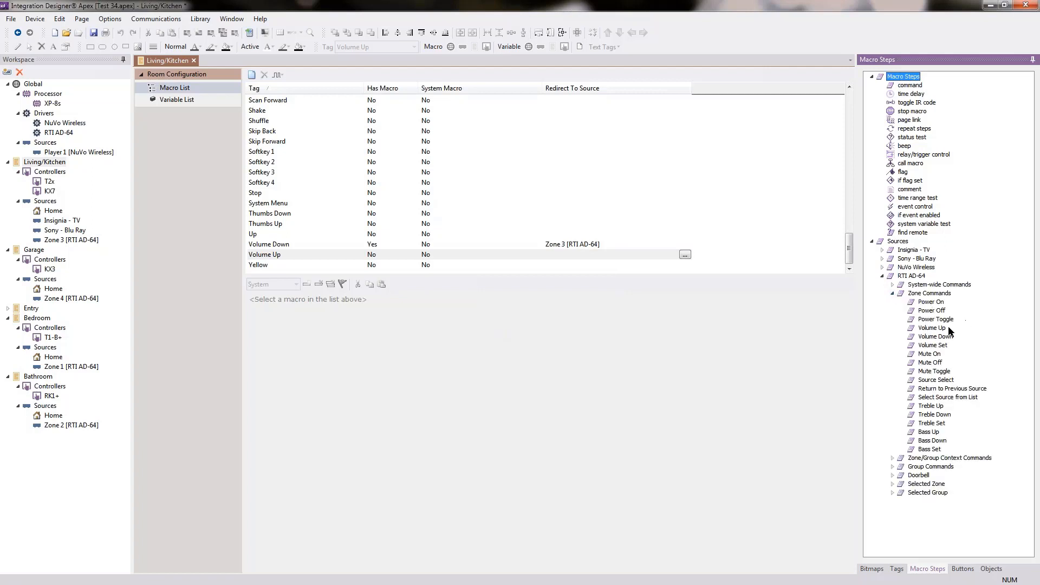
{"action": "double_click", "coordinate": [931, 328]}
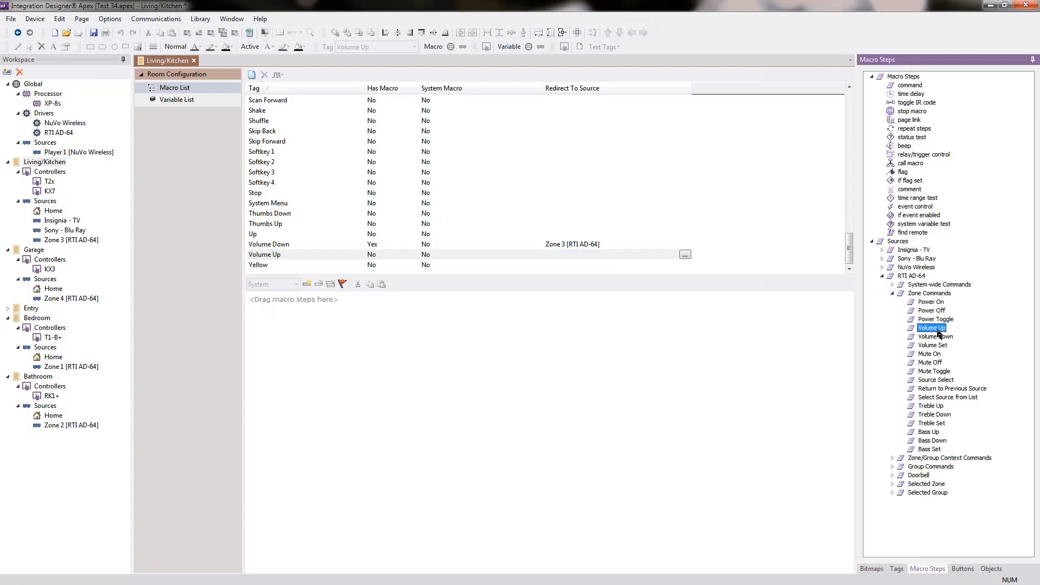
{"action": "left_click", "coordinate": [511, 299]}
{"action": "left_click", "coordinate": [517, 318]}
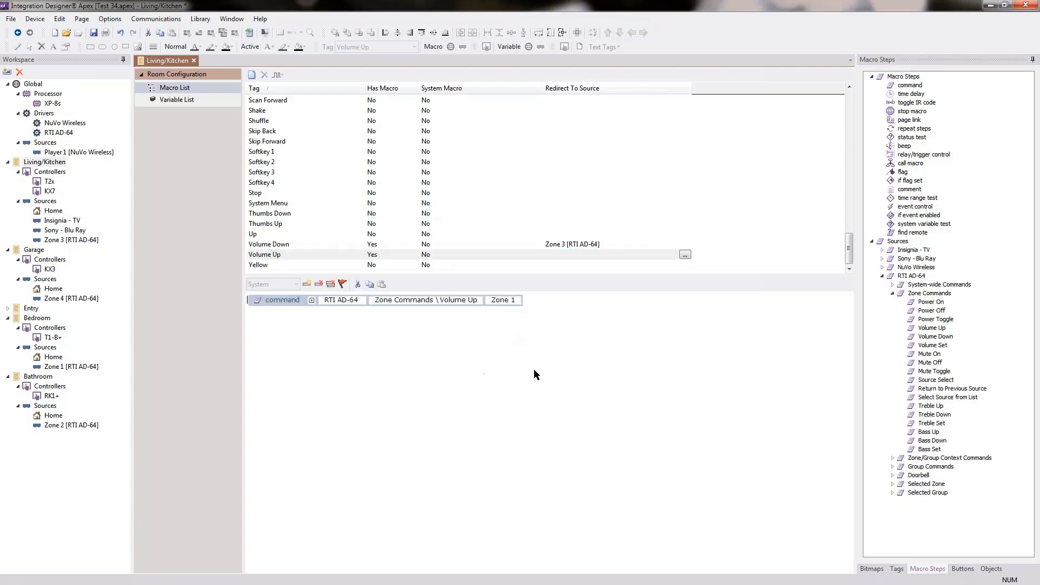
{"action": "left_click", "coordinate": [511, 300]}
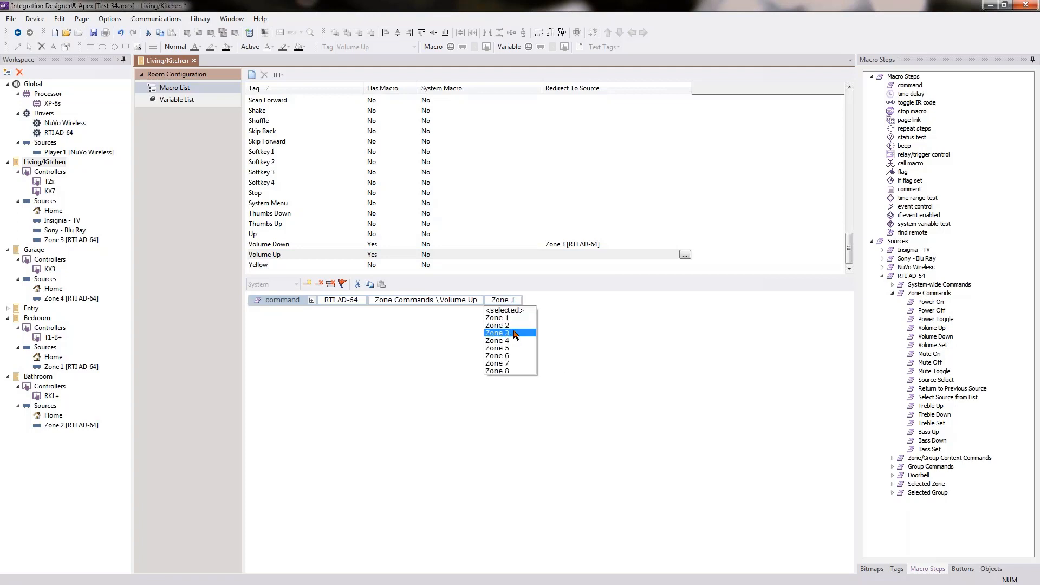
{"action": "left_click", "coordinate": [511, 336]}
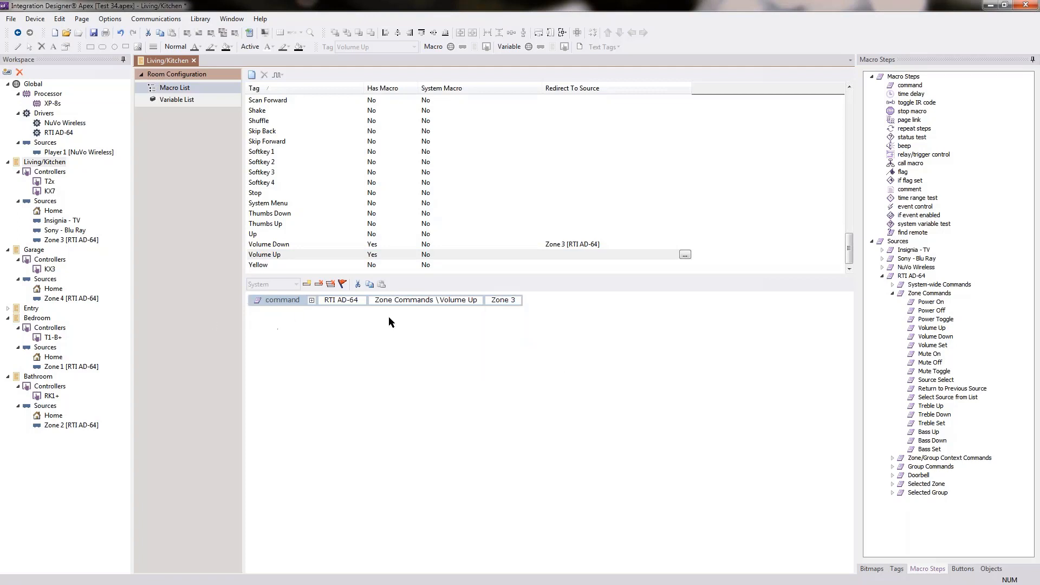